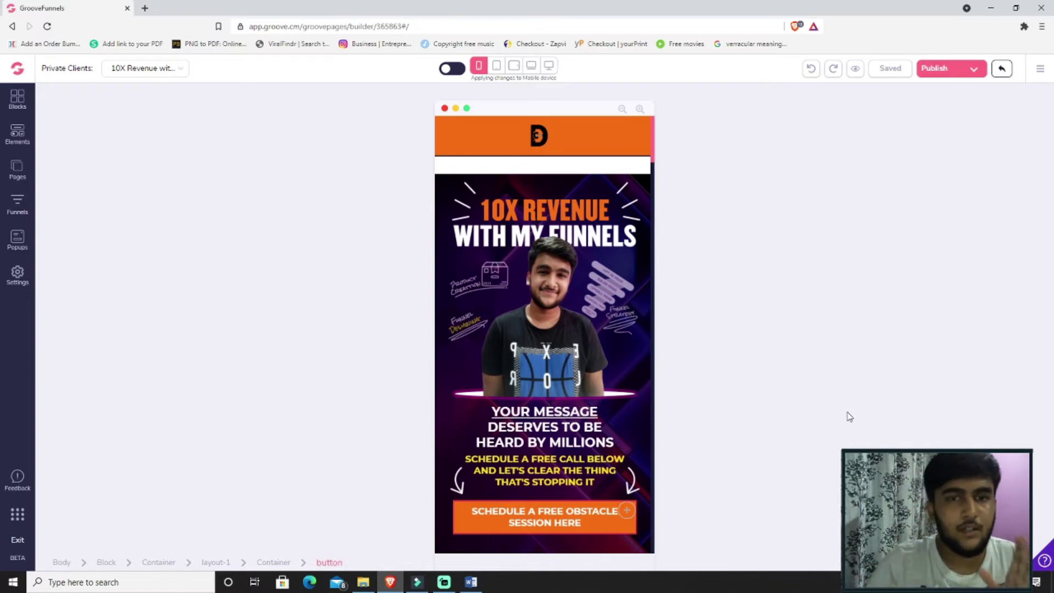
Select the hero image on the 10X Revenue page
left_click(619, 360)
Host the page on the GroovePages subdomain cresigners.groovepages.com, then go to Manage Domains
left_click(939, 67)
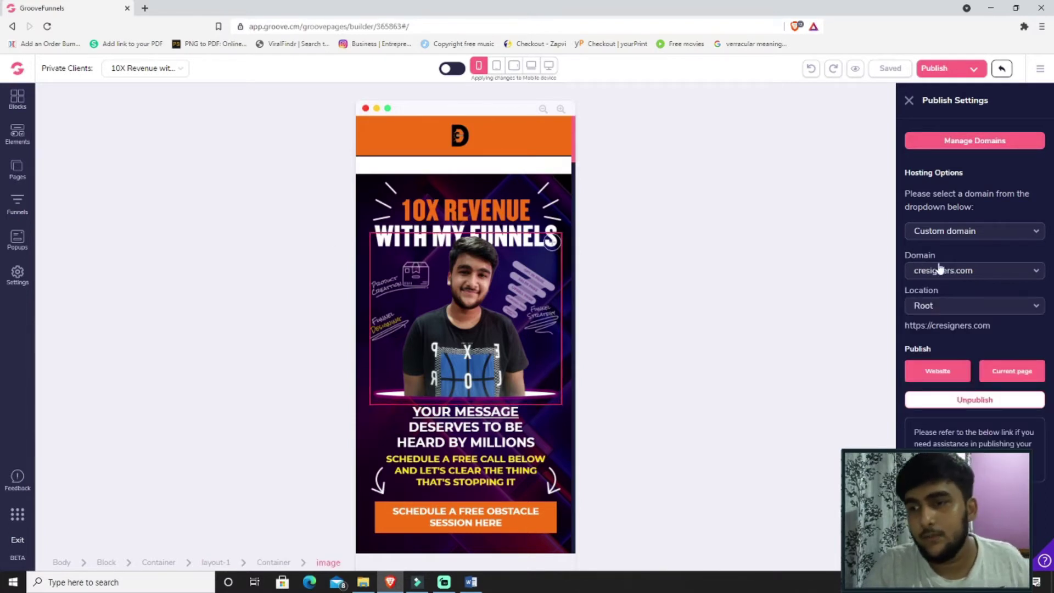
left_click(988, 240)
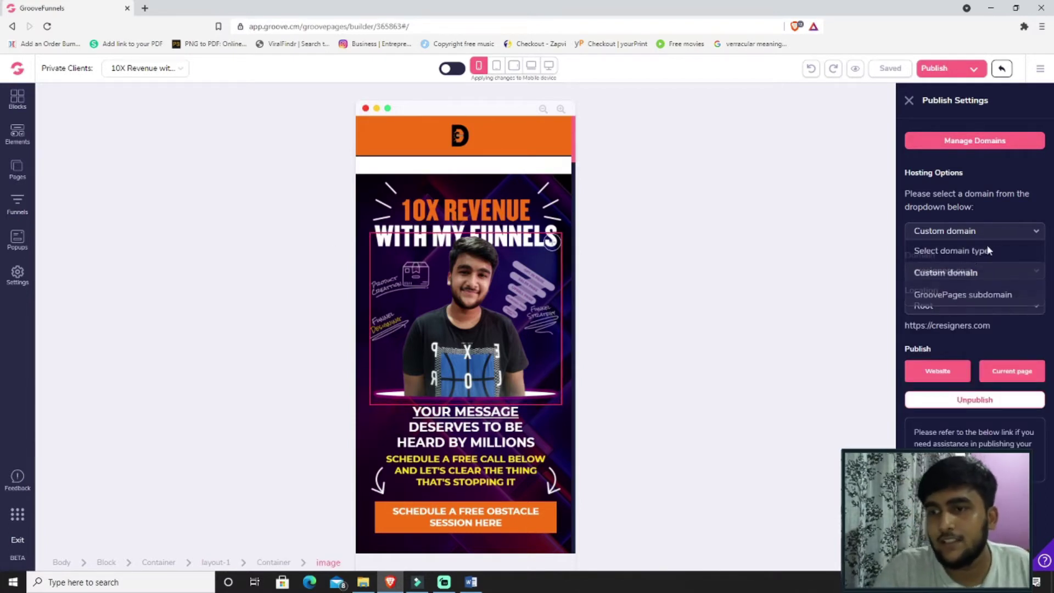
left_click(966, 290)
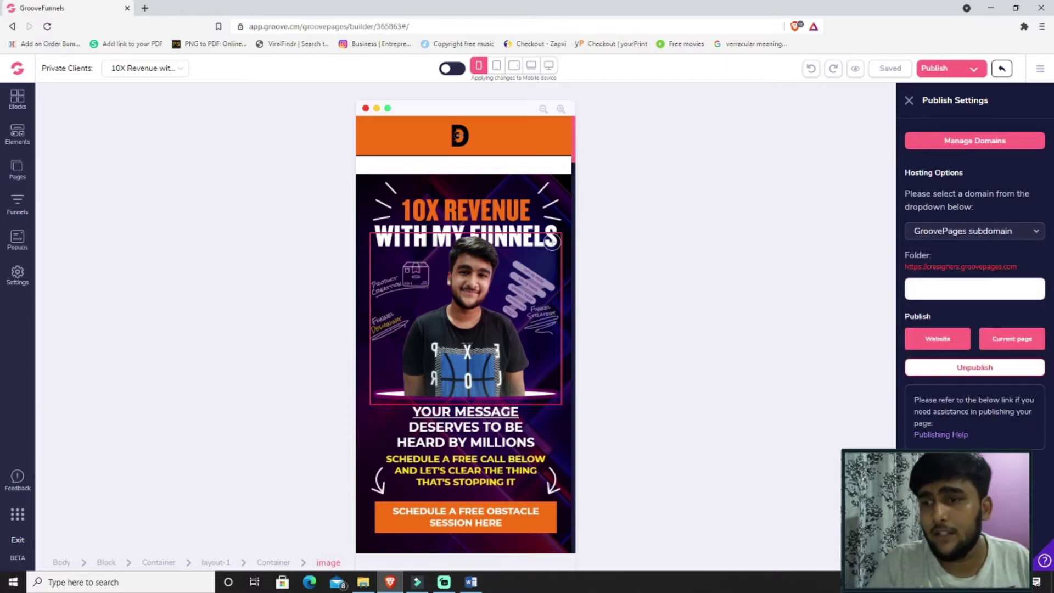
left_click_drag(924, 267, 1019, 269)
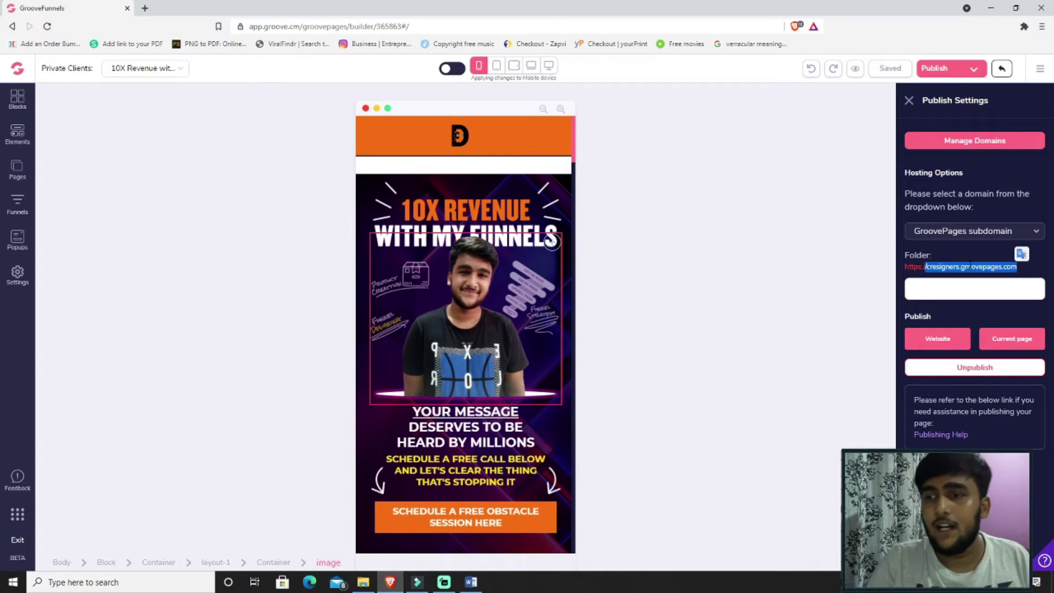
double_click(939, 266)
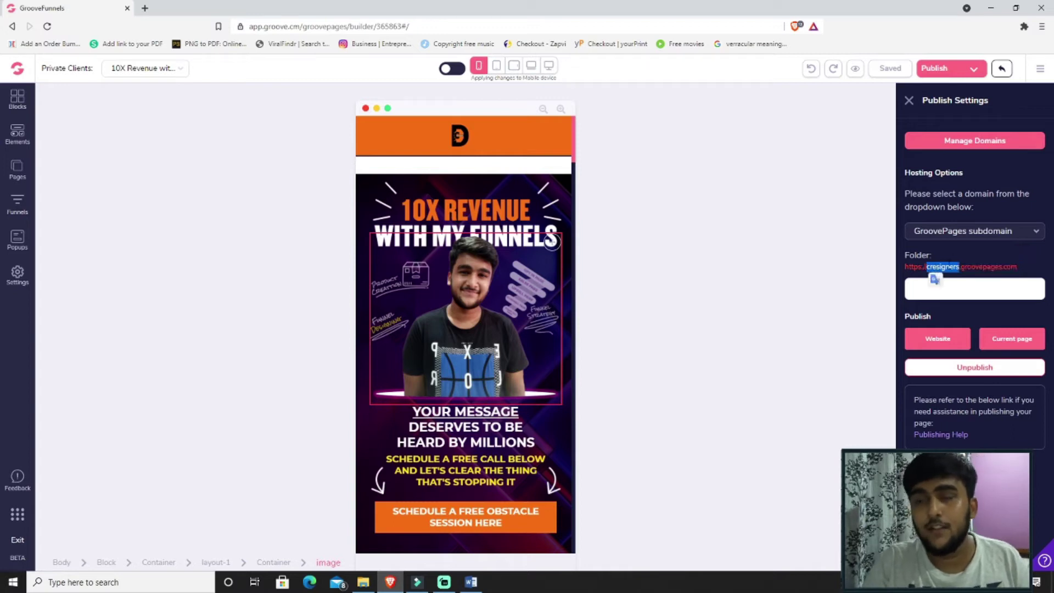
left_click(991, 145)
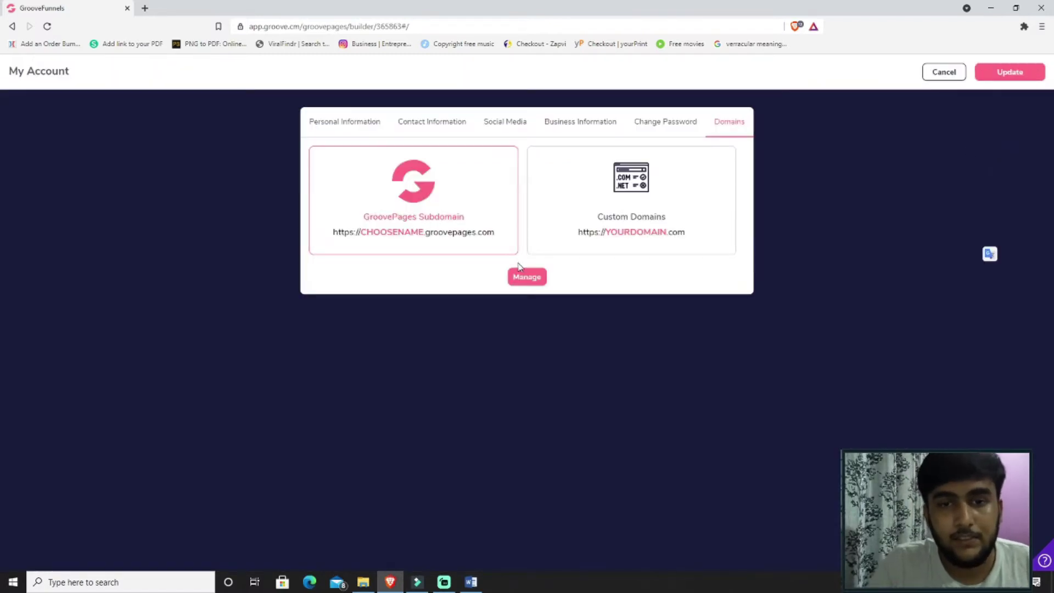
Save 'cresigners' as the free GroovePages subdomain under Domains
left_click(526, 276)
double_click(475, 295)
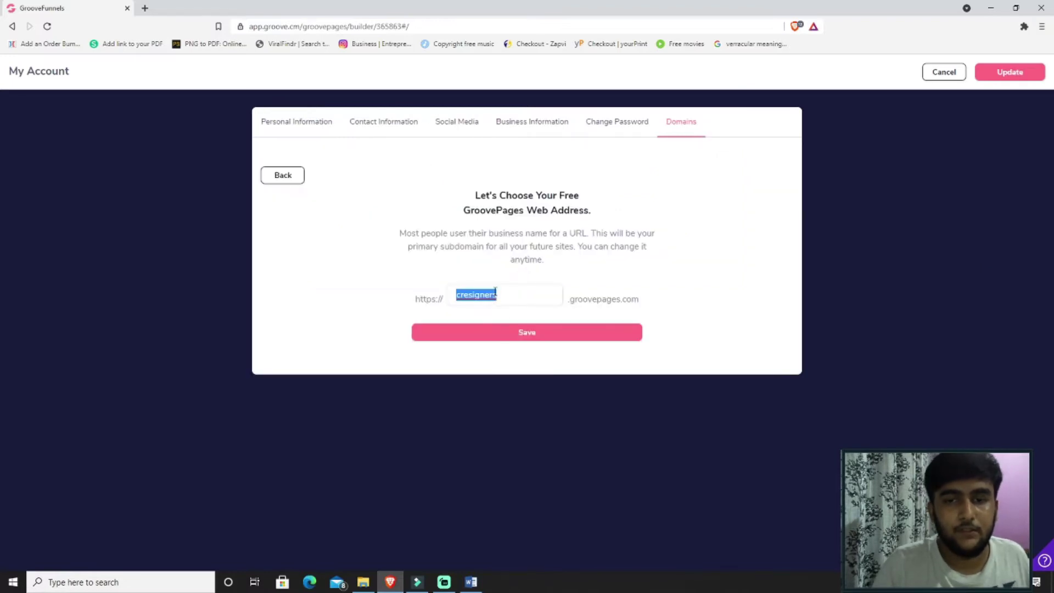
left_click(514, 295)
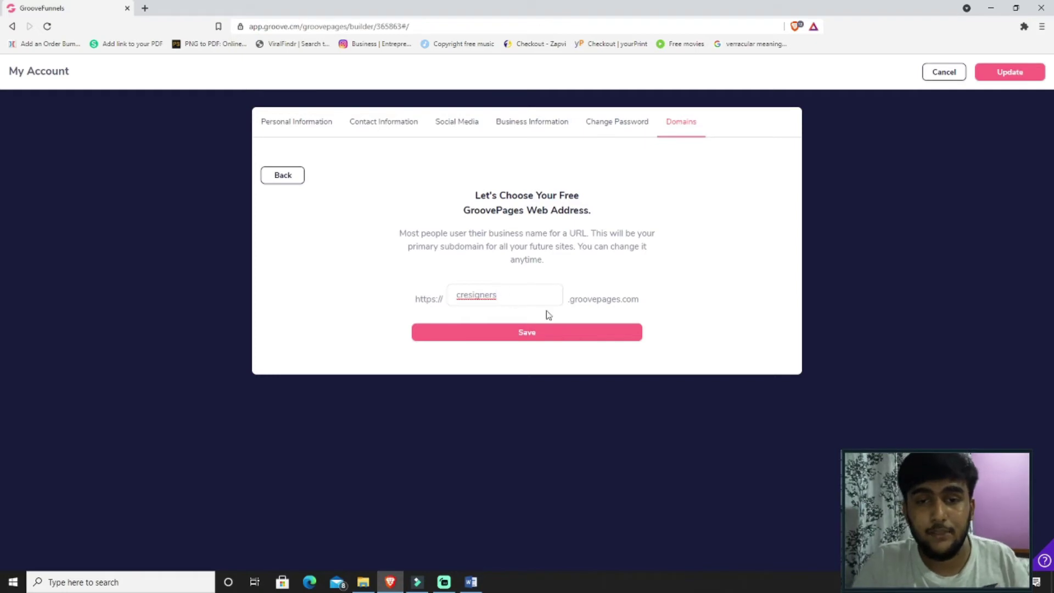
left_click(518, 331)
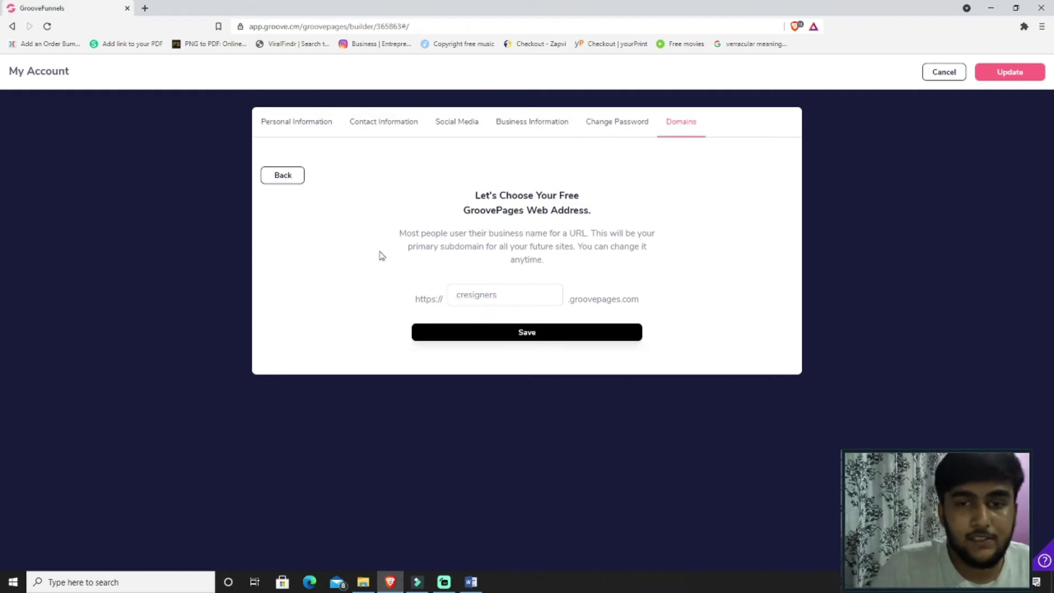
Enter 'affiliates' as the folder, making the address cresigners.groovepages.com/affiliates
left_click(1009, 72)
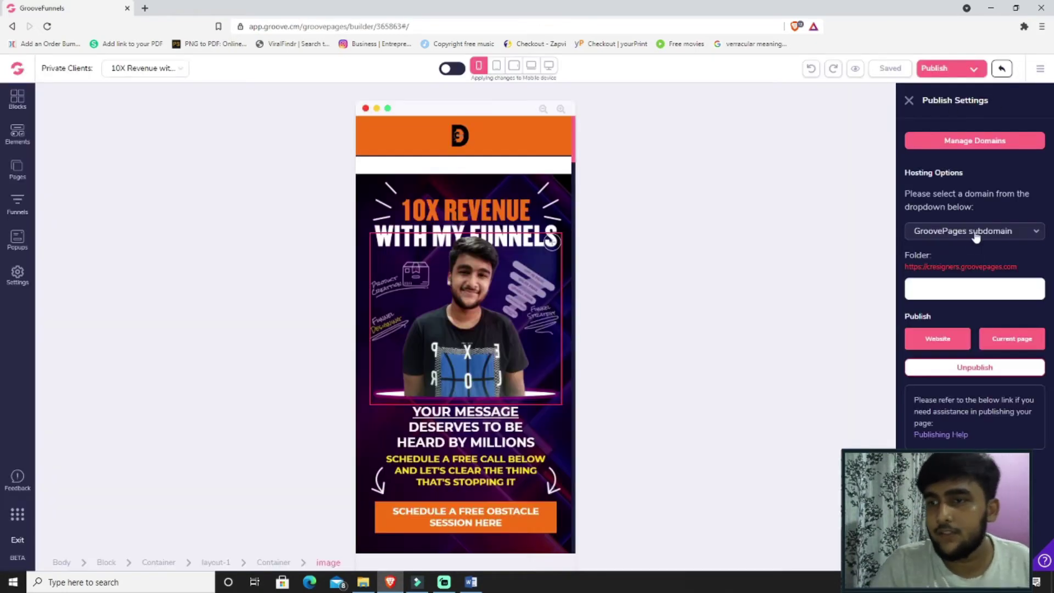
left_click_drag(935, 266, 999, 271)
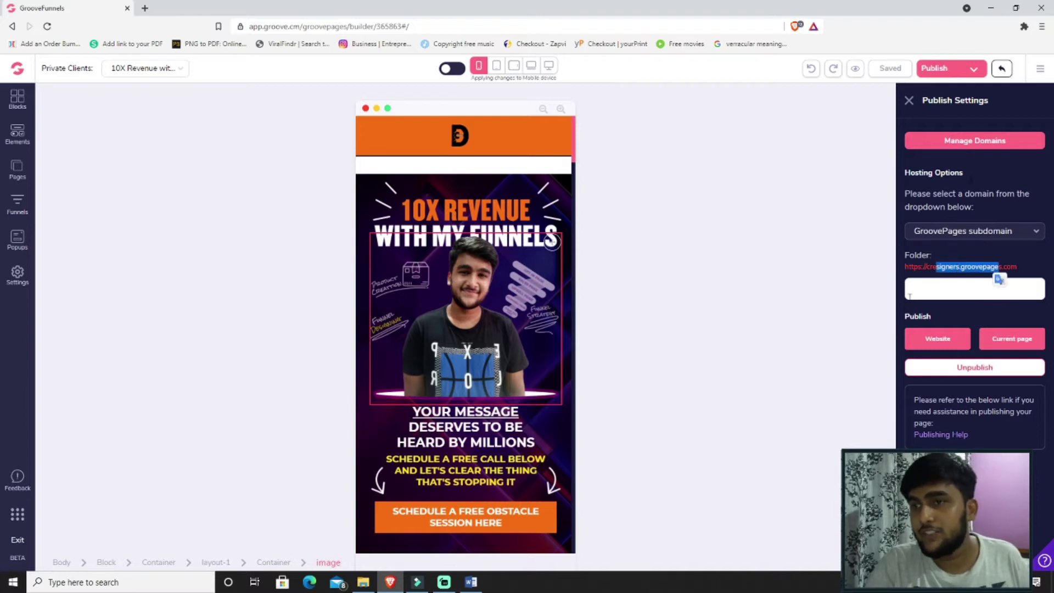
left_click(952, 290)
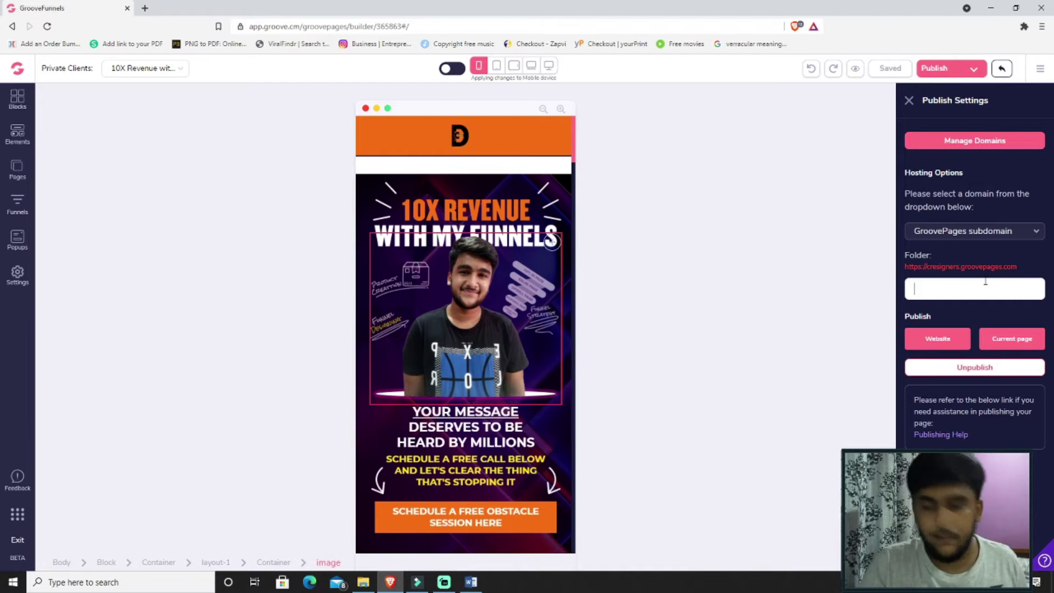
type("affi")
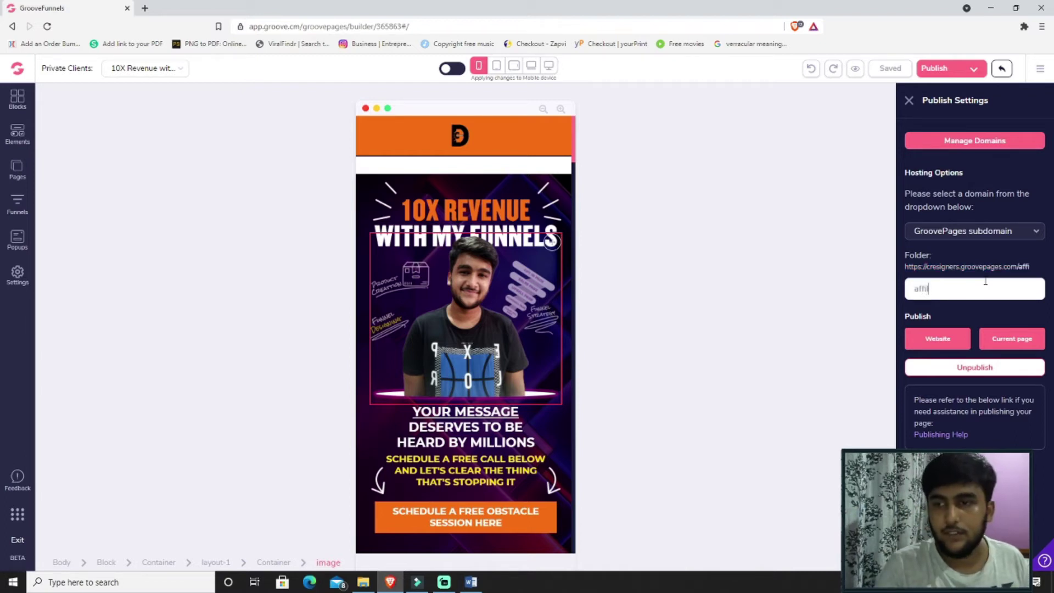
type("liates")
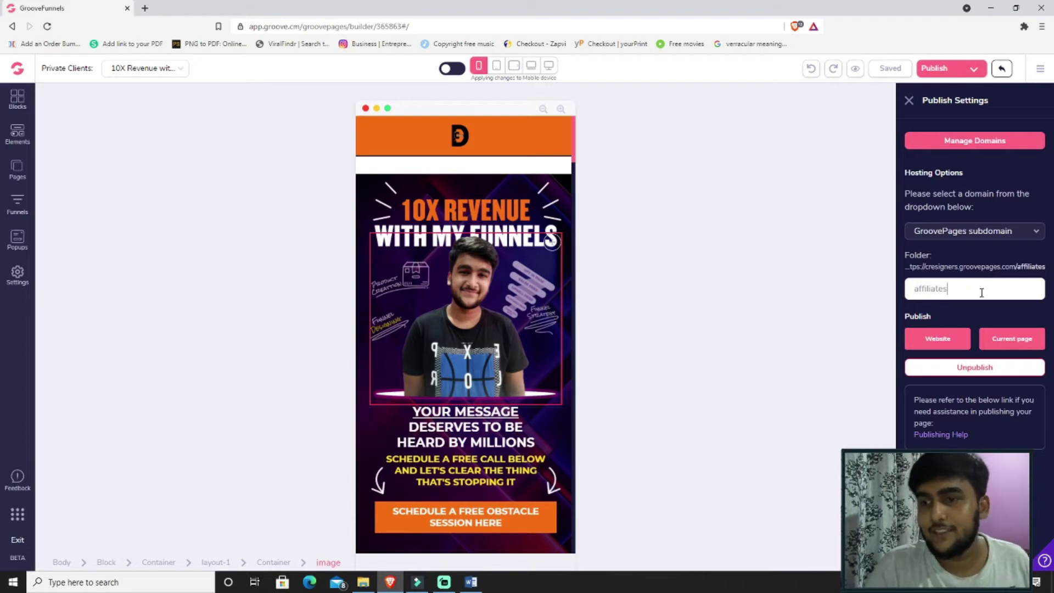
left_click(980, 239)
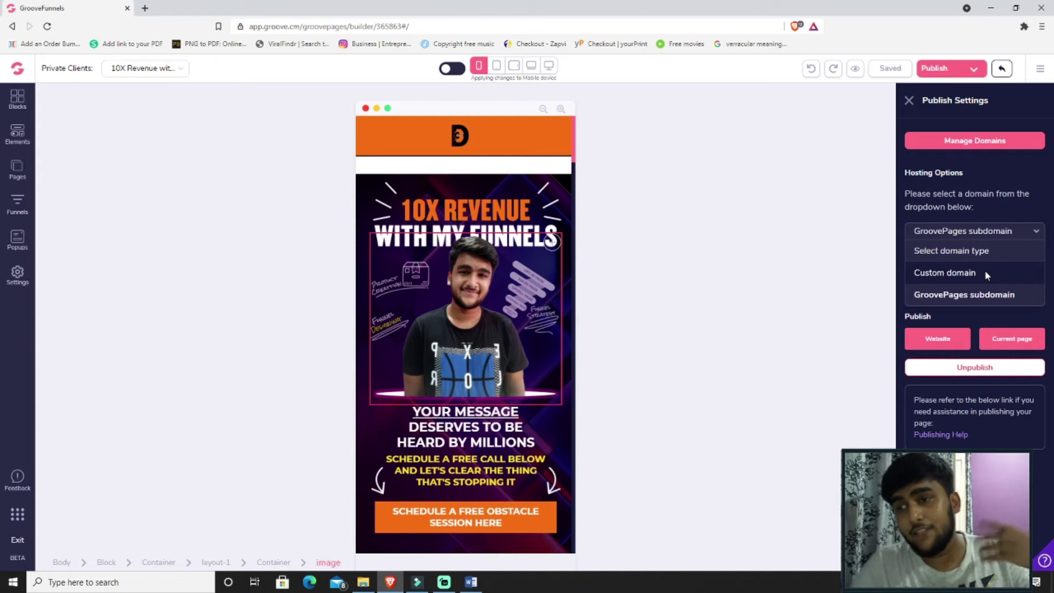
Host on custom domain cresigners.com with Subdomain location and list its existing subdomains
left_click(983, 269)
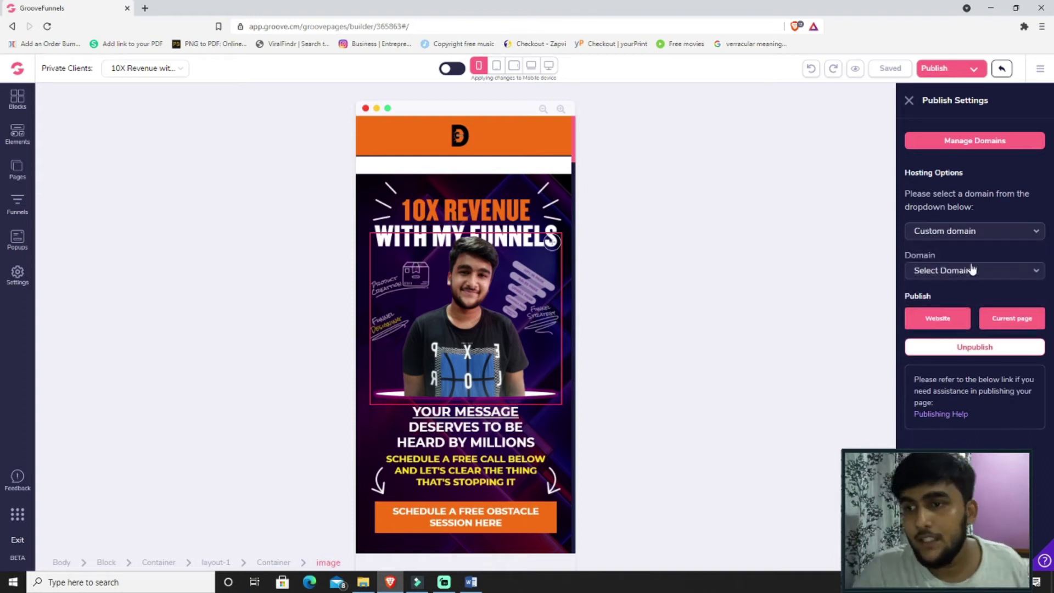
left_click(968, 272)
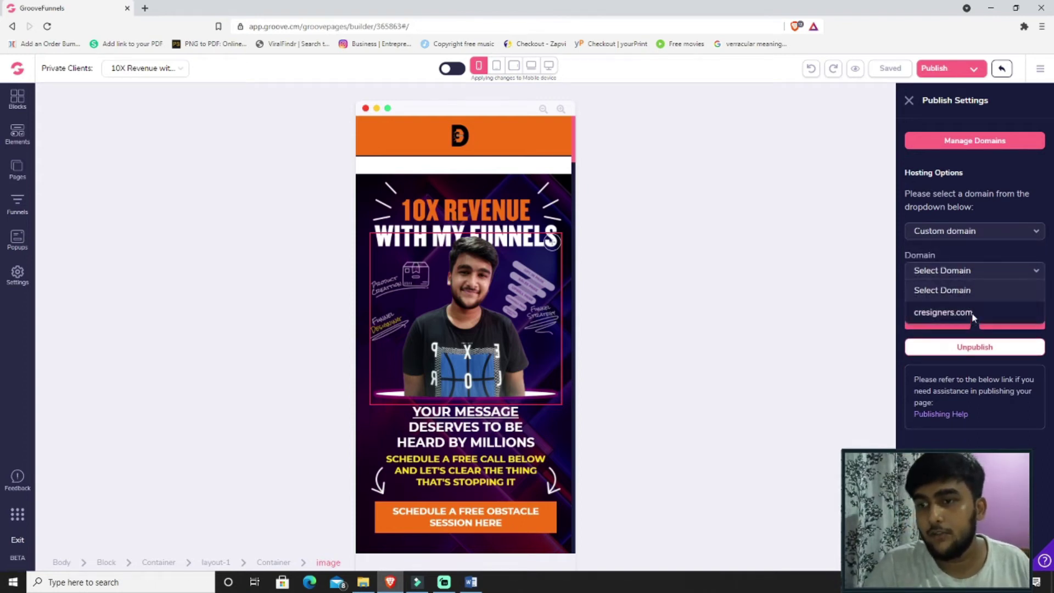
left_click(971, 313)
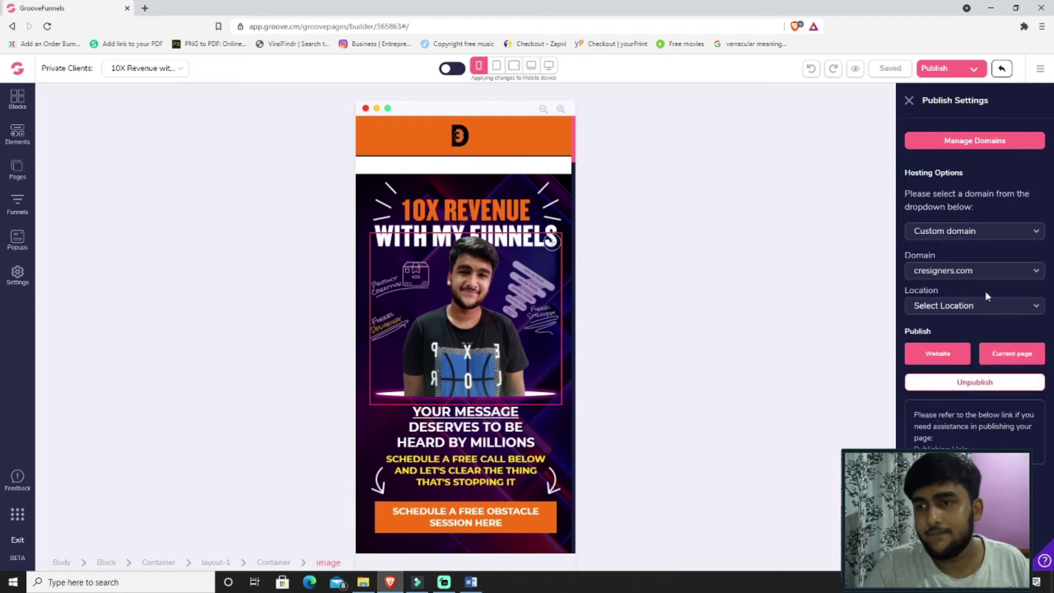
left_click(991, 305)
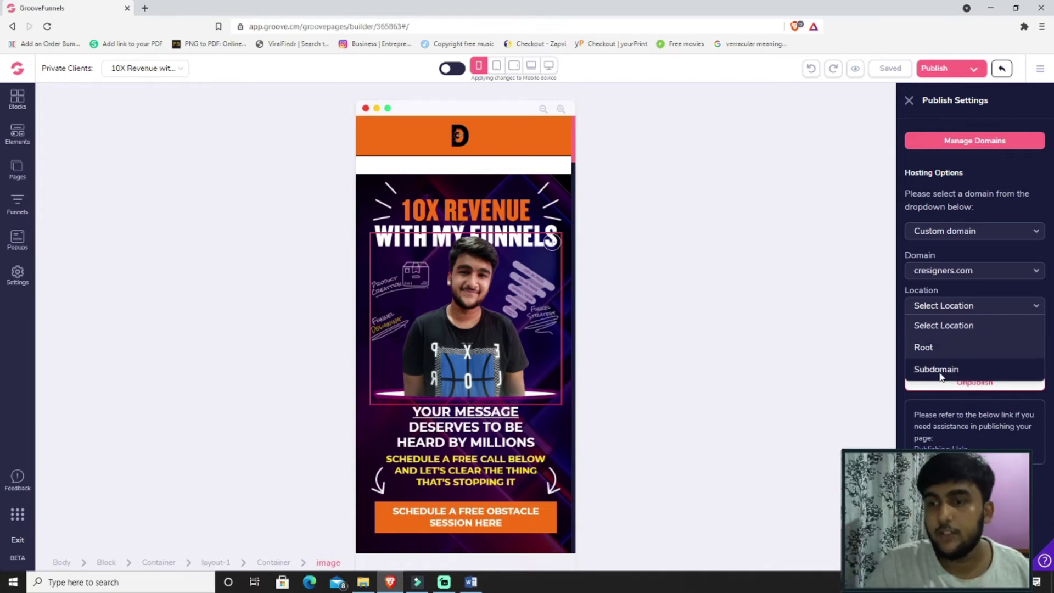
left_click(938, 368)
left_click(971, 340)
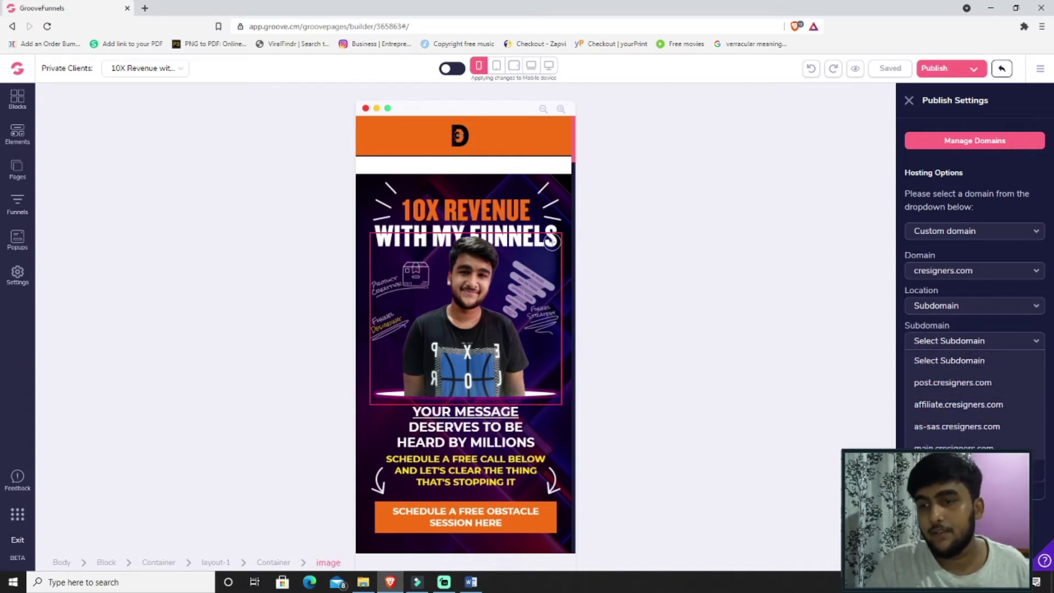
Add a new subdomain named 'affiliates' on cresigners.com
left_click(955, 444)
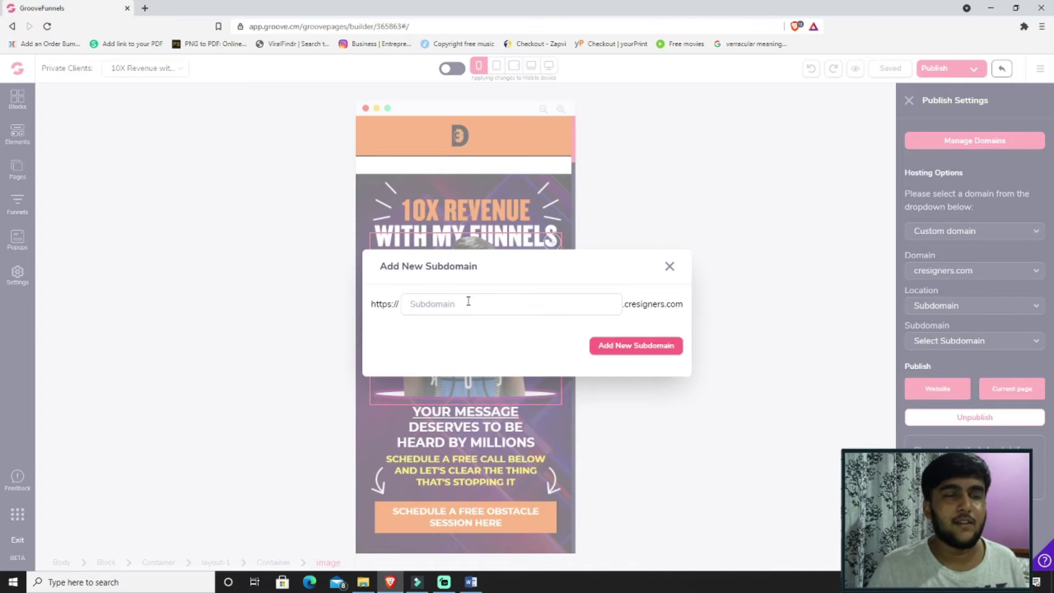
left_click(468, 303)
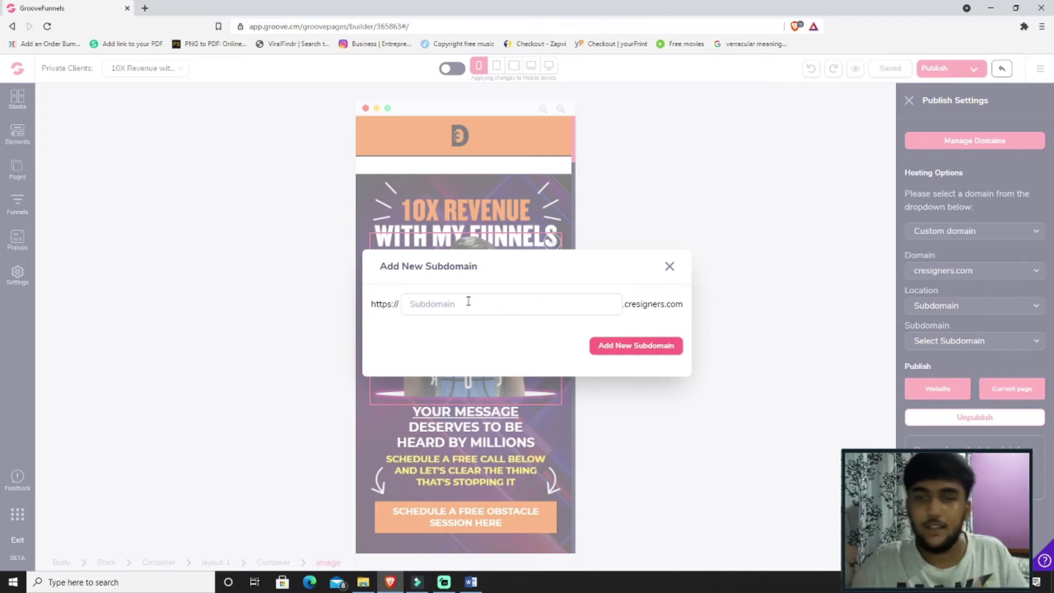
type("aff")
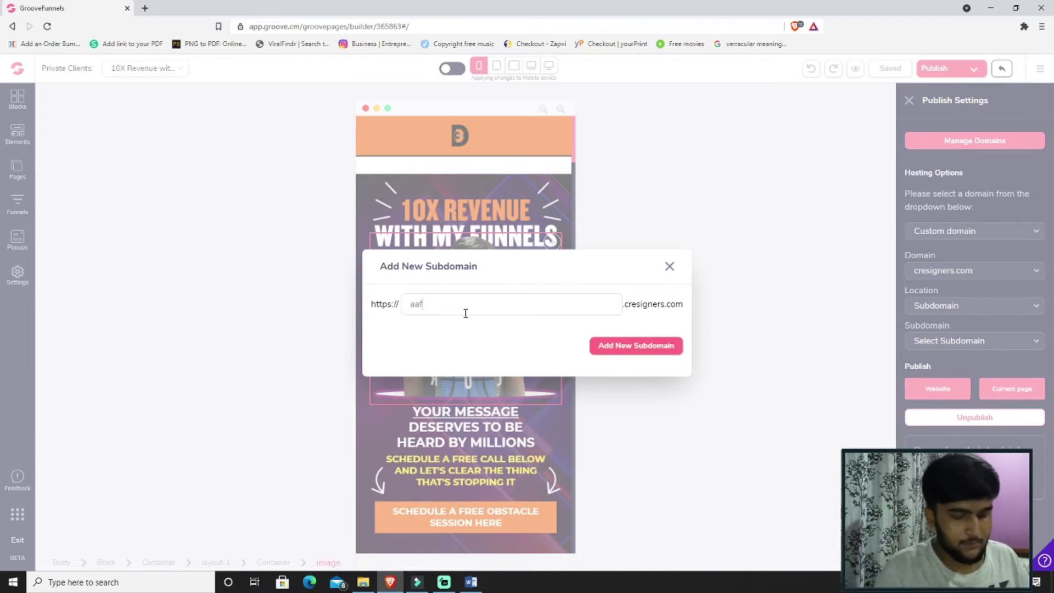
type("iliates")
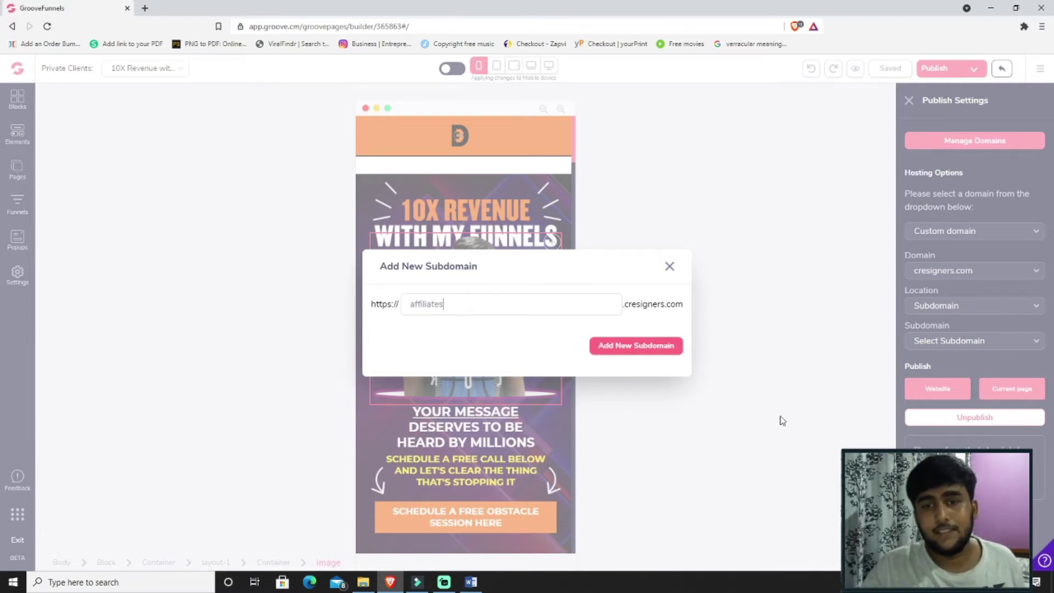
left_click(636, 345)
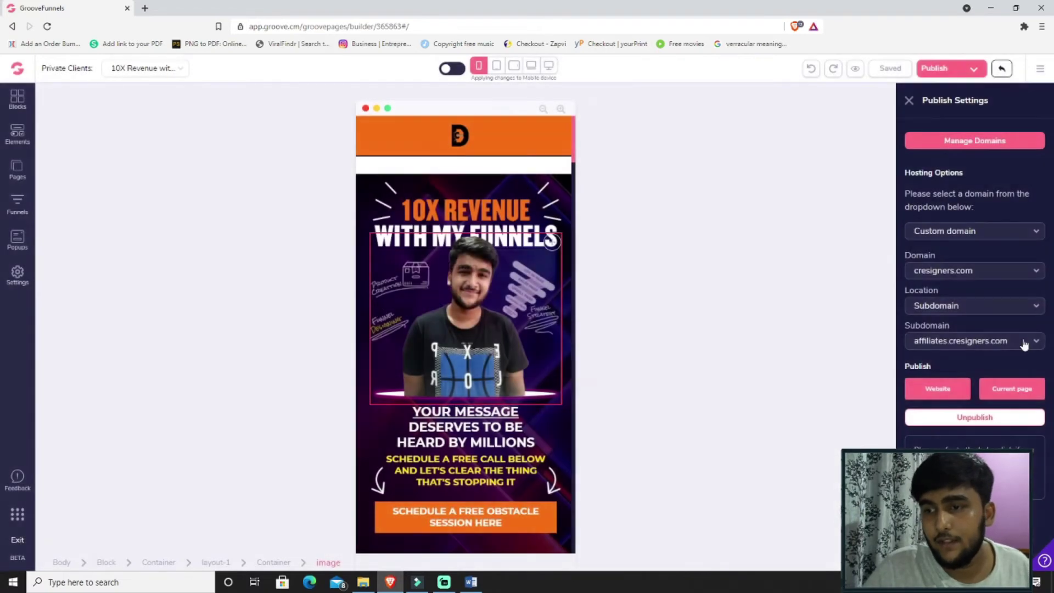
Choose affiliates.cresigners.com as the publishing subdomain
left_click(1019, 340)
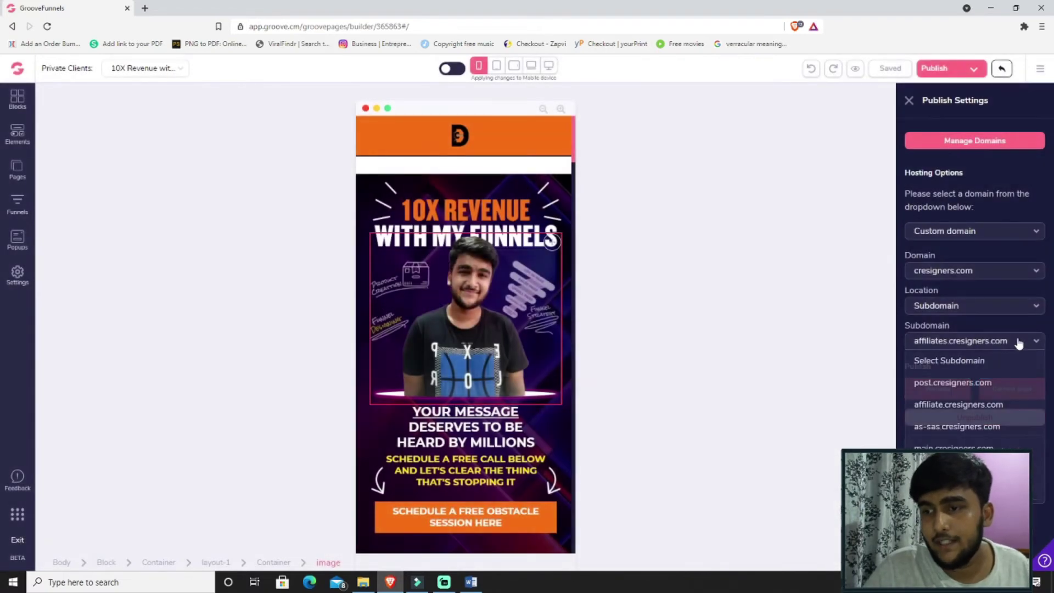
left_click(985, 346)
left_click(985, 346)
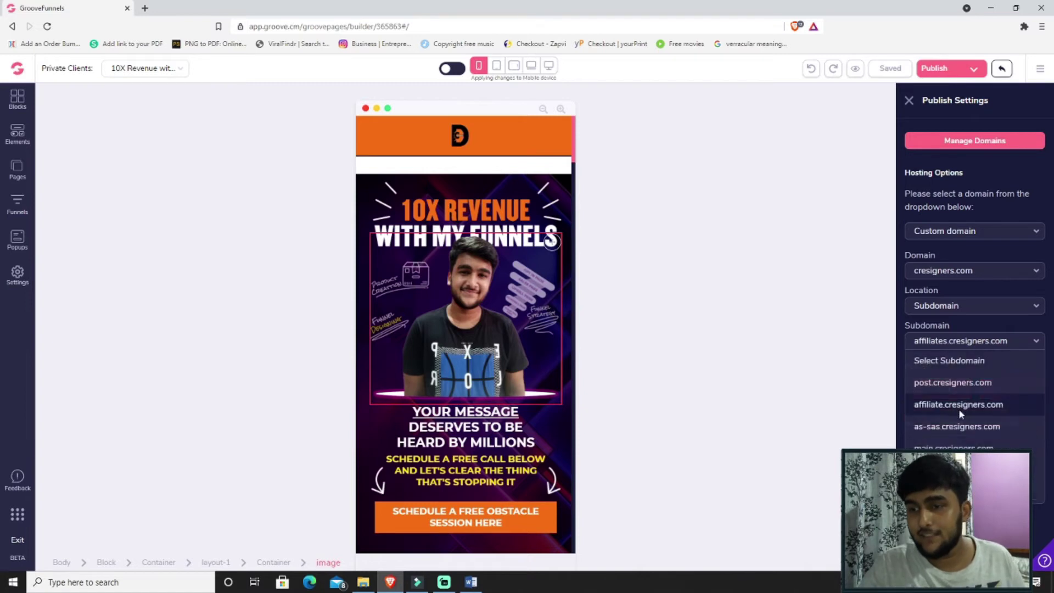
left_click(977, 340)
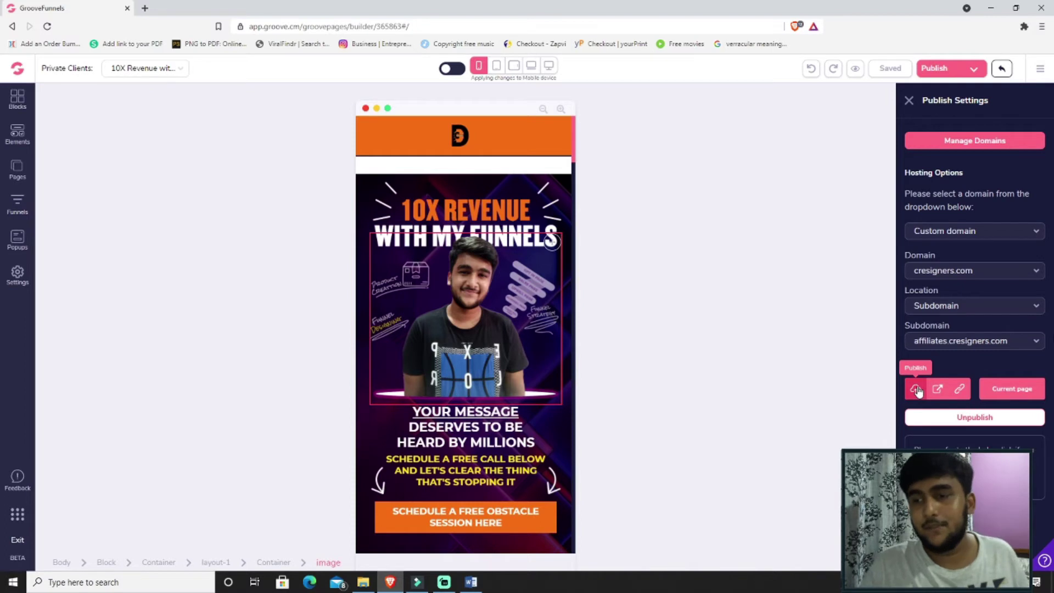
left_click(983, 339)
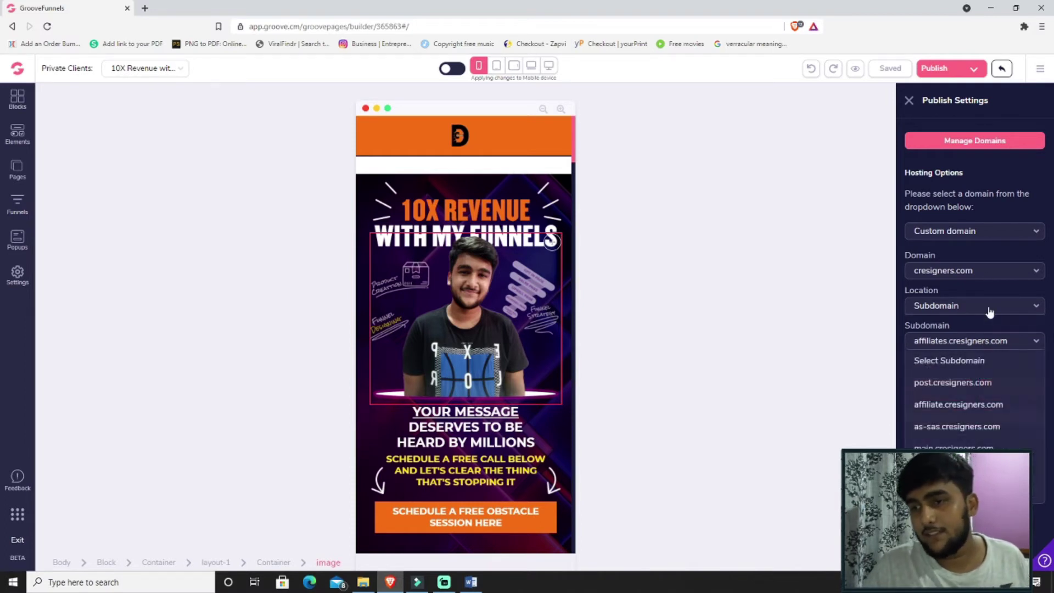
left_click(971, 305)
left_click(961, 346)
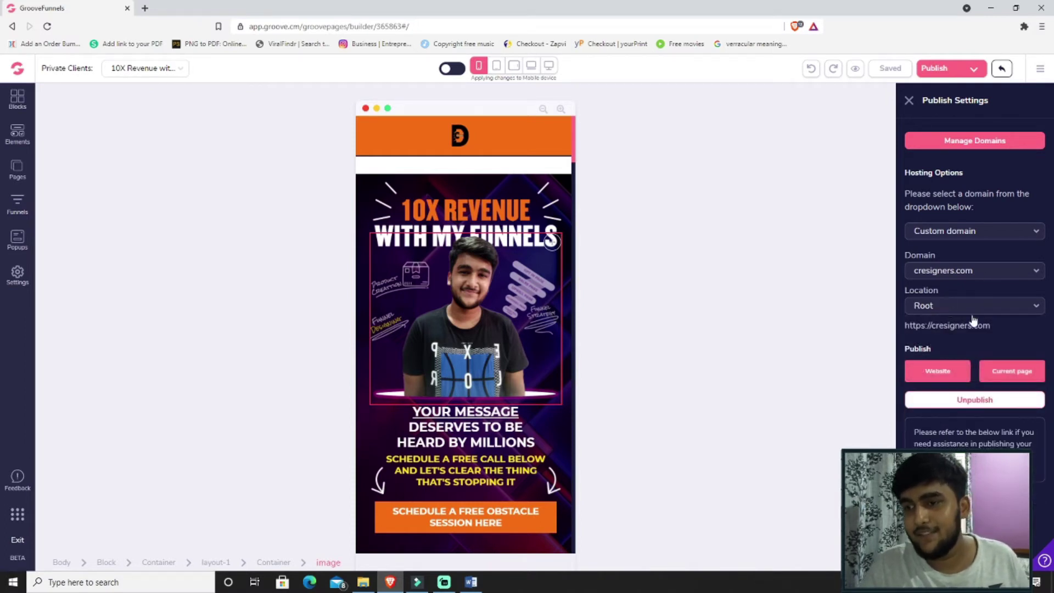
left_click(915, 372)
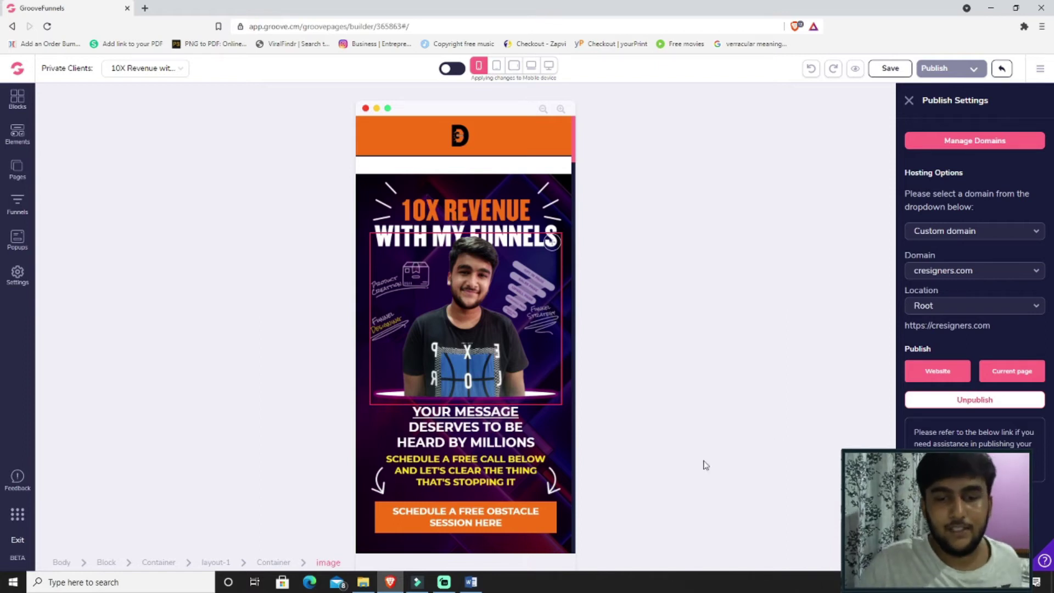
mouse_move(470, 581)
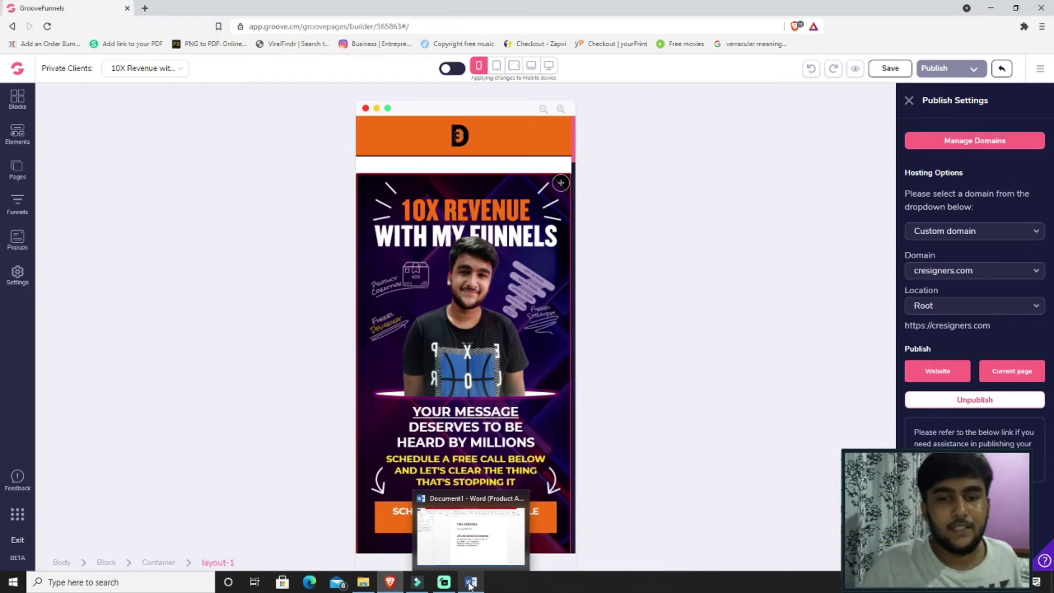
Switch to the Word subdomain notes and mark the GrooveMembers line
left_click(471, 583)
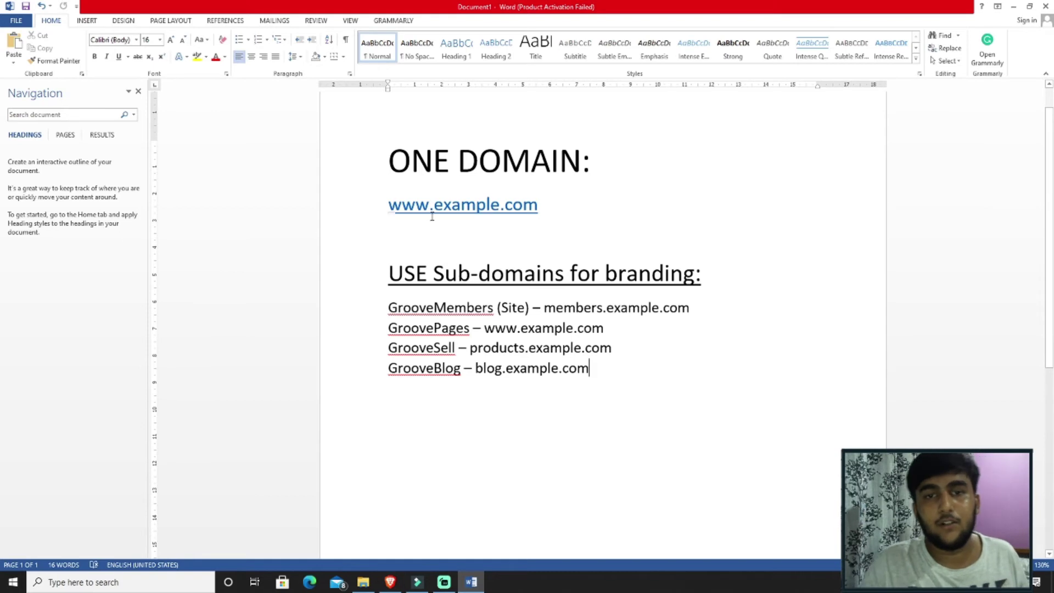
scroll(425, 210, "down", 1)
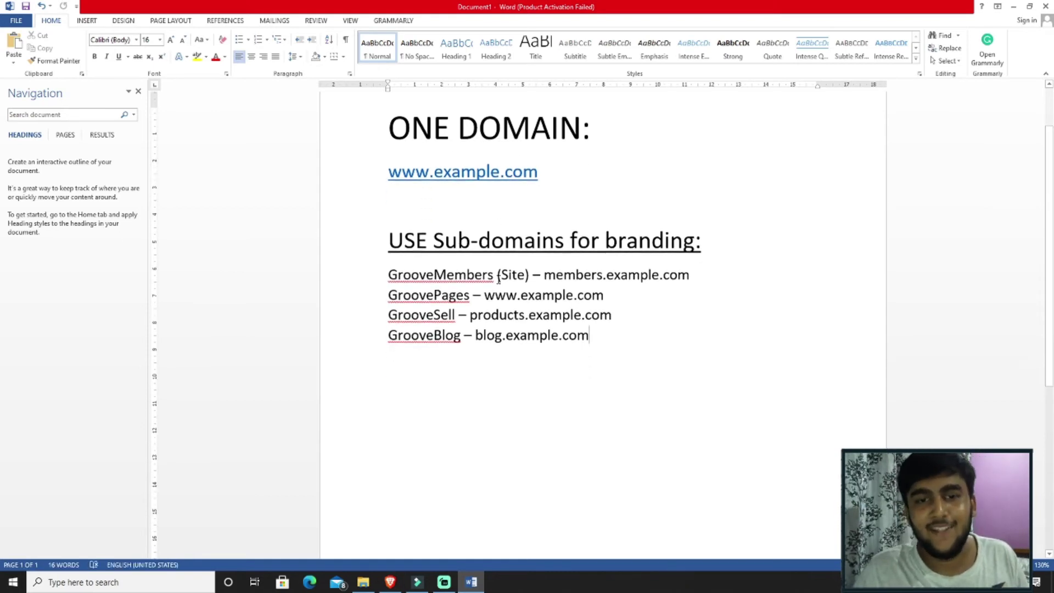
double_click(481, 275)
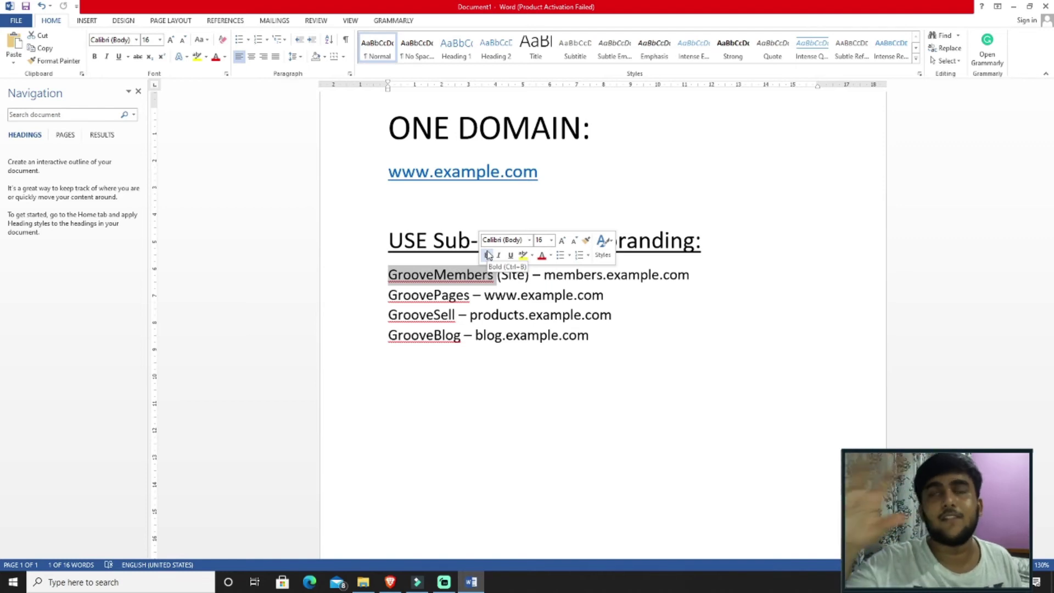
Switch hosting to the GroovePages subdomain cresigners.groovepages.com/affiliates, then return to the Word notes
left_click(390, 582)
left_click(967, 232)
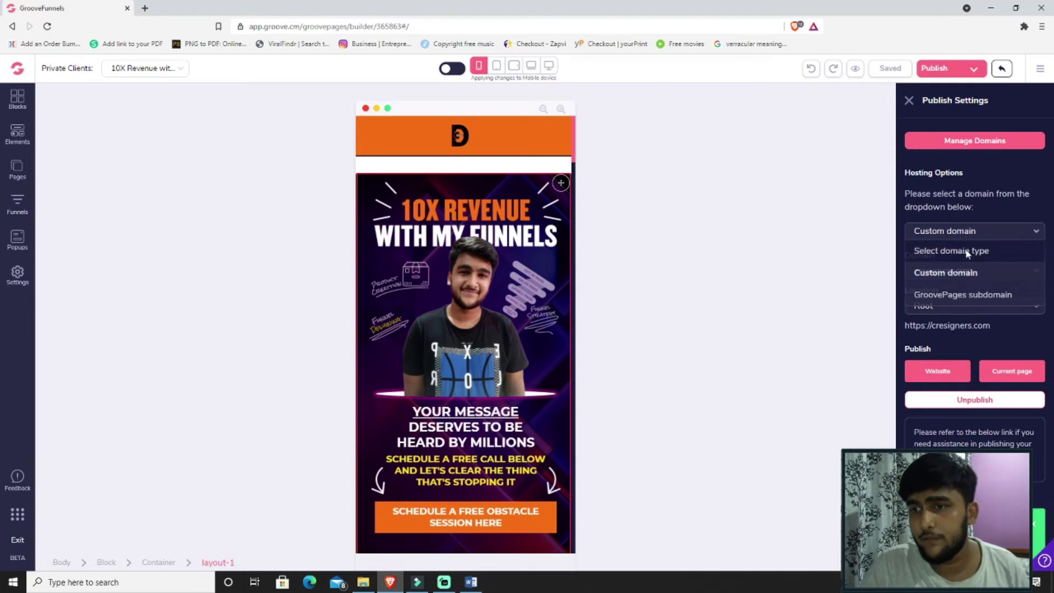
left_click(963, 289)
double_click(938, 266)
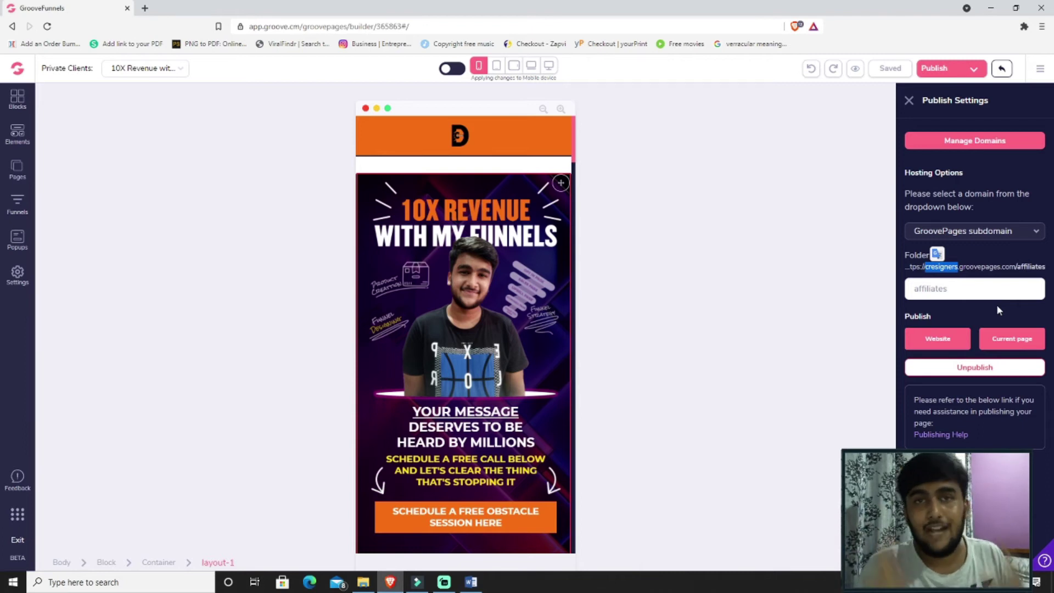
left_click(512, 583)
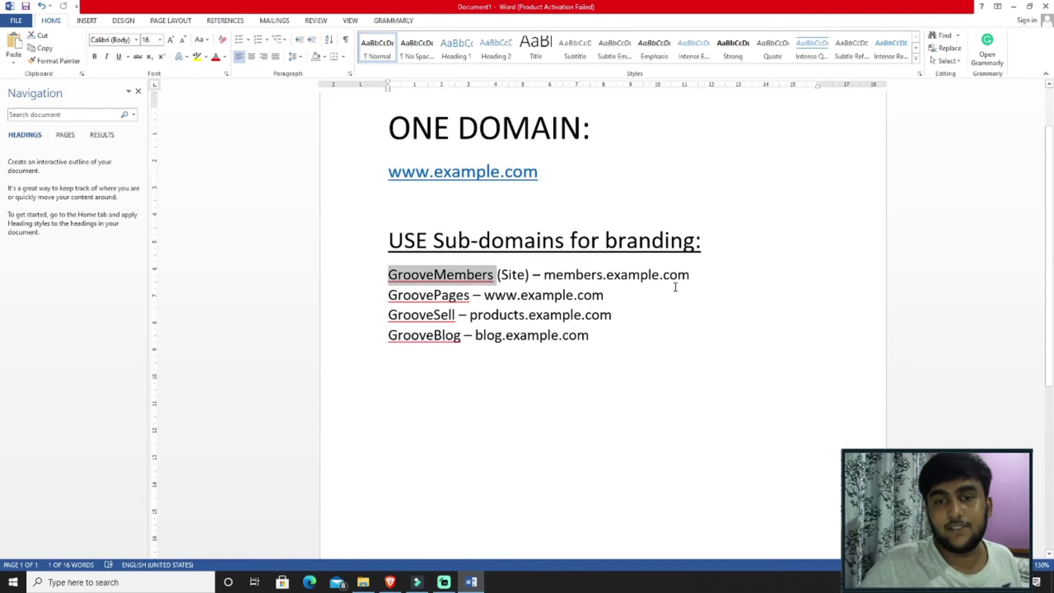
Mark the GrooveSell line in the Word notes and return to GroovePages
double_click(441, 313)
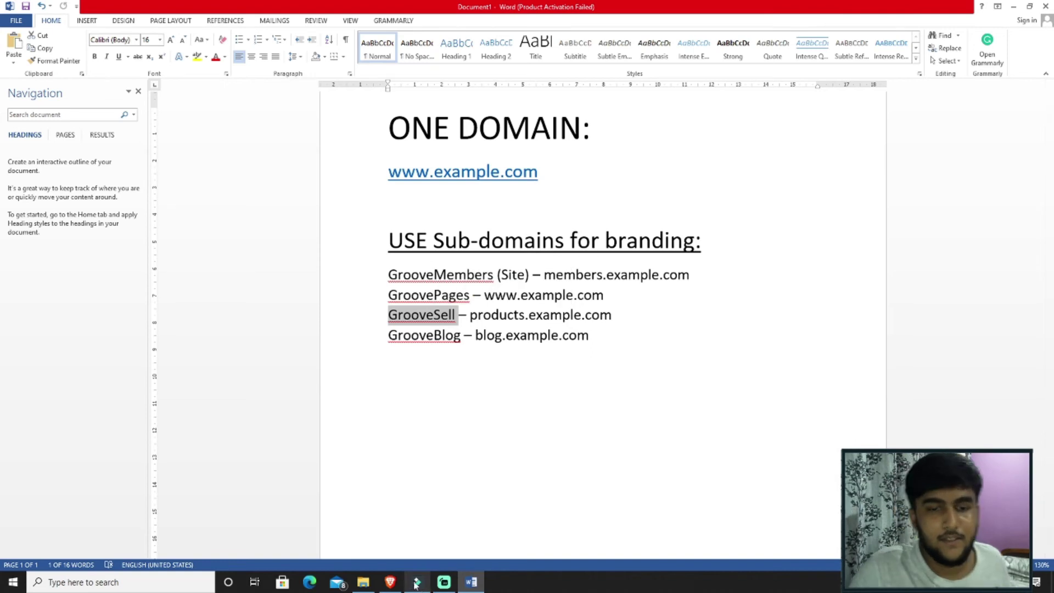
left_click(395, 583)
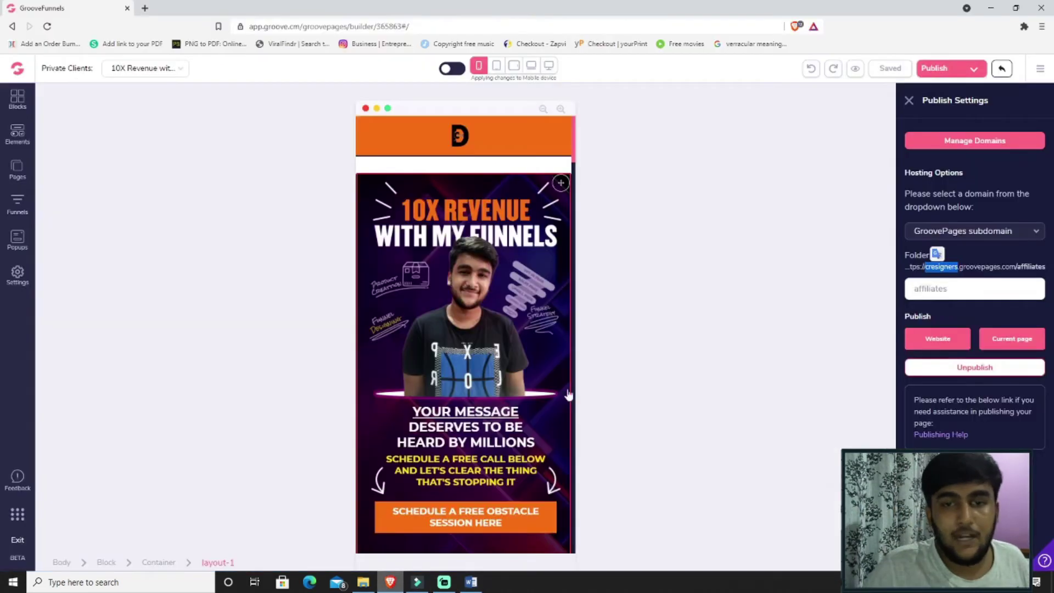
Reach the GrooveSell branding subdomains for cresigners.com via Manage Domains > Custom Domains
left_click(974, 145)
left_click(628, 212)
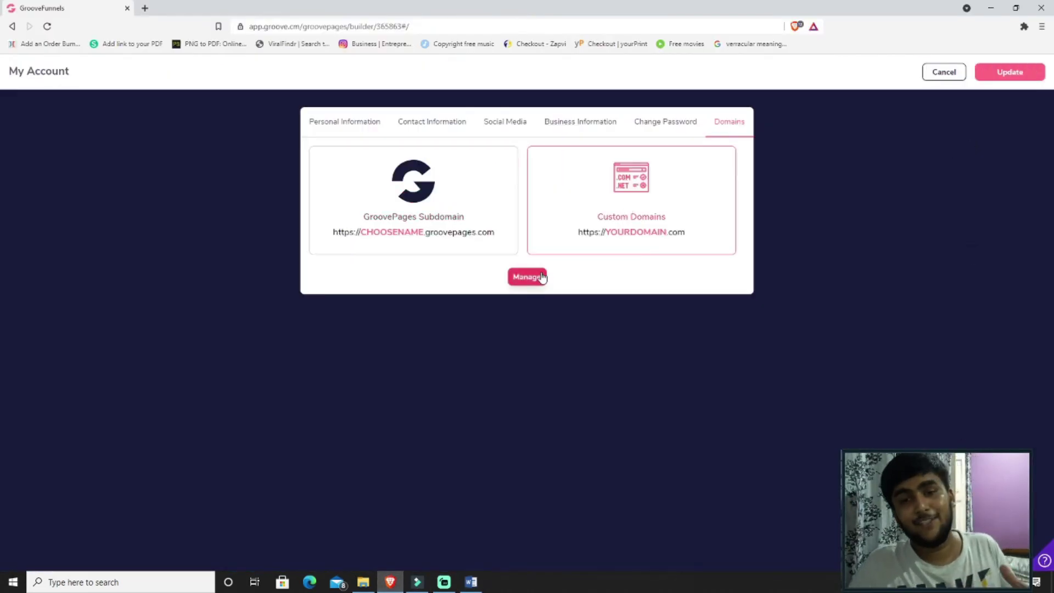
left_click(540, 279)
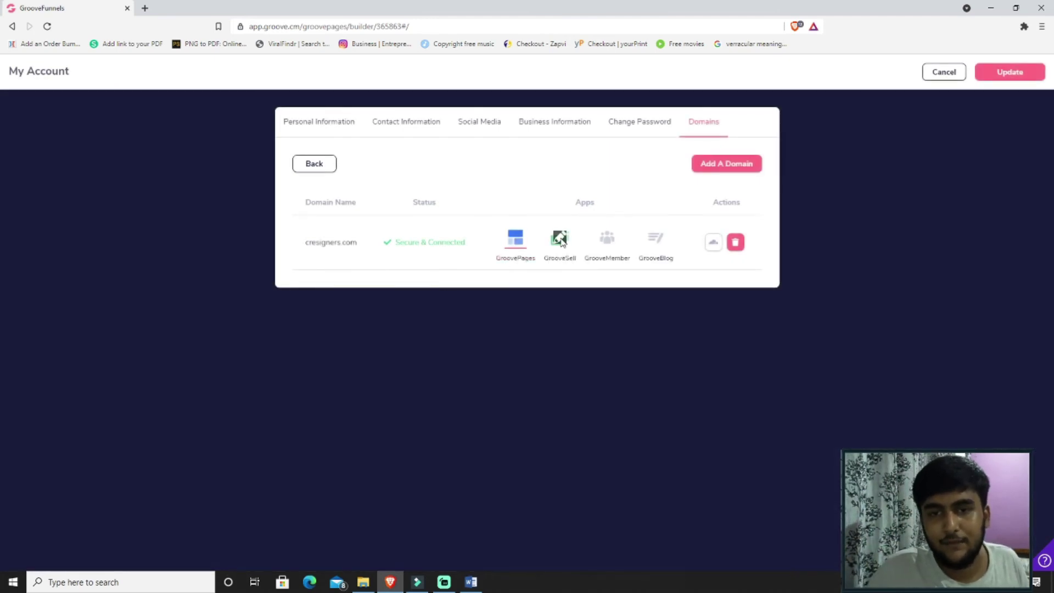
left_click(560, 239)
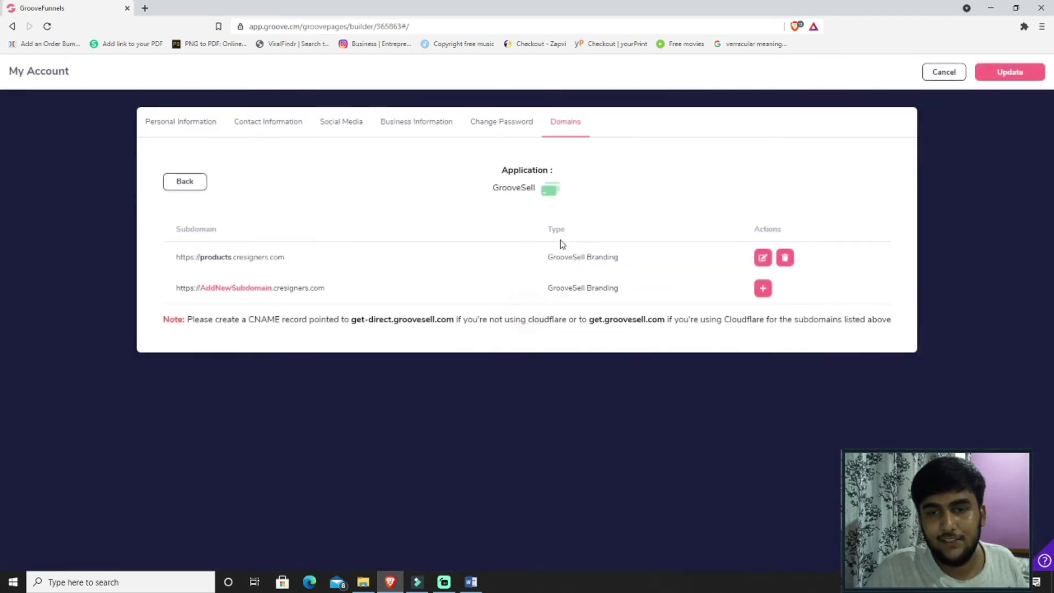
Delete the products.cresigners.com subdomain and confirm, leaving only the add-new row
left_click(784, 258)
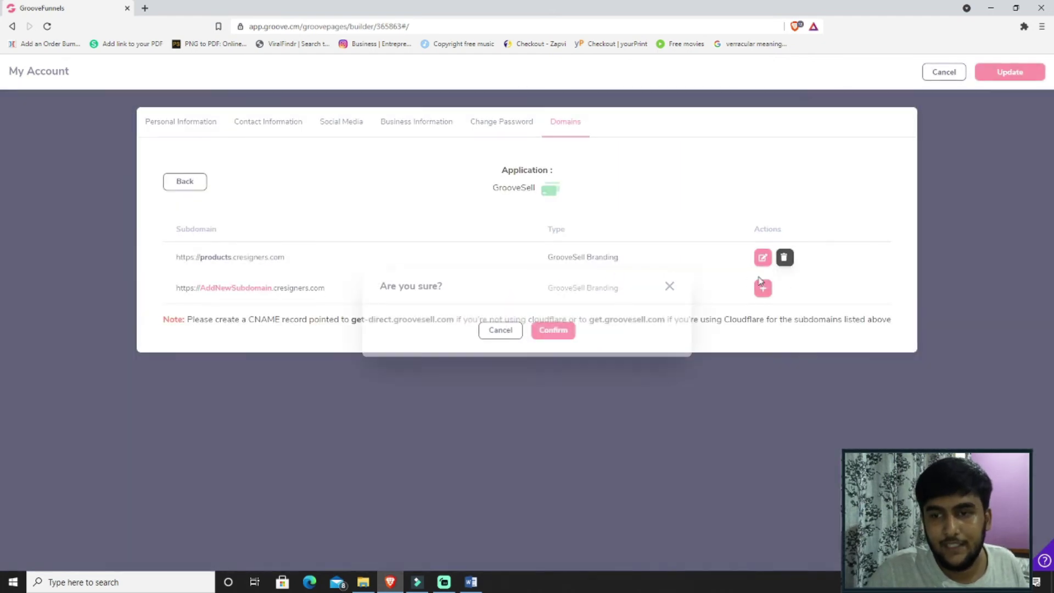
left_click(553, 330)
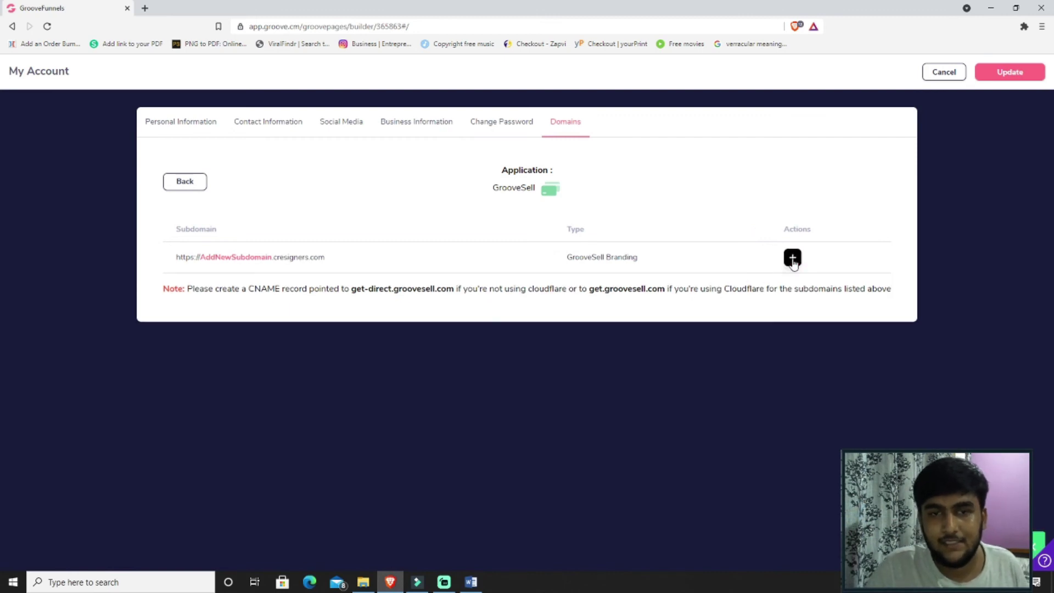
Add 'sales' as a GrooveSell Branding subdomain, creating sales.cresigners.com
left_click(763, 258)
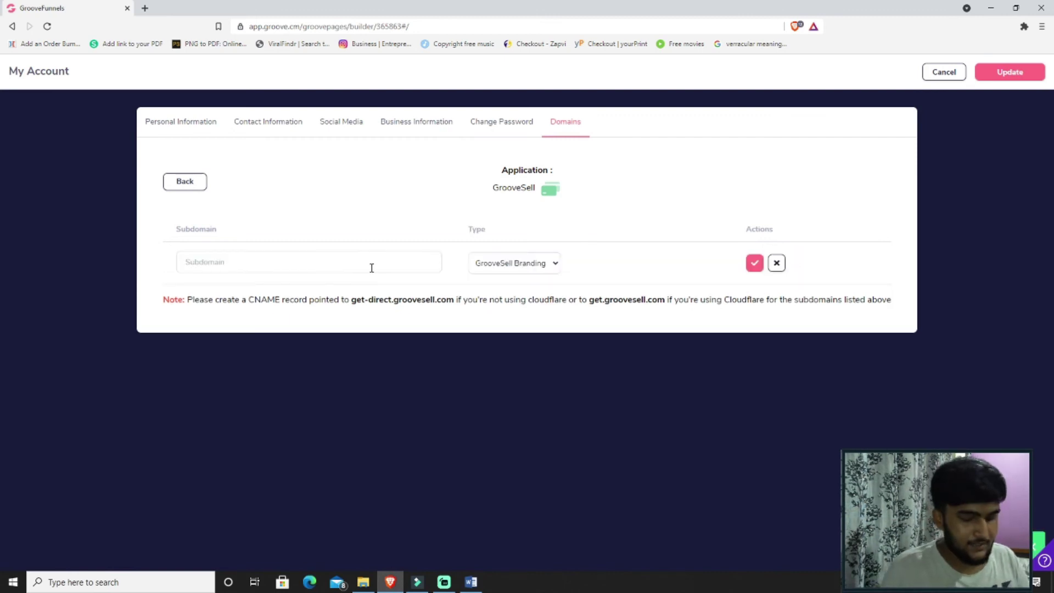
type("sales")
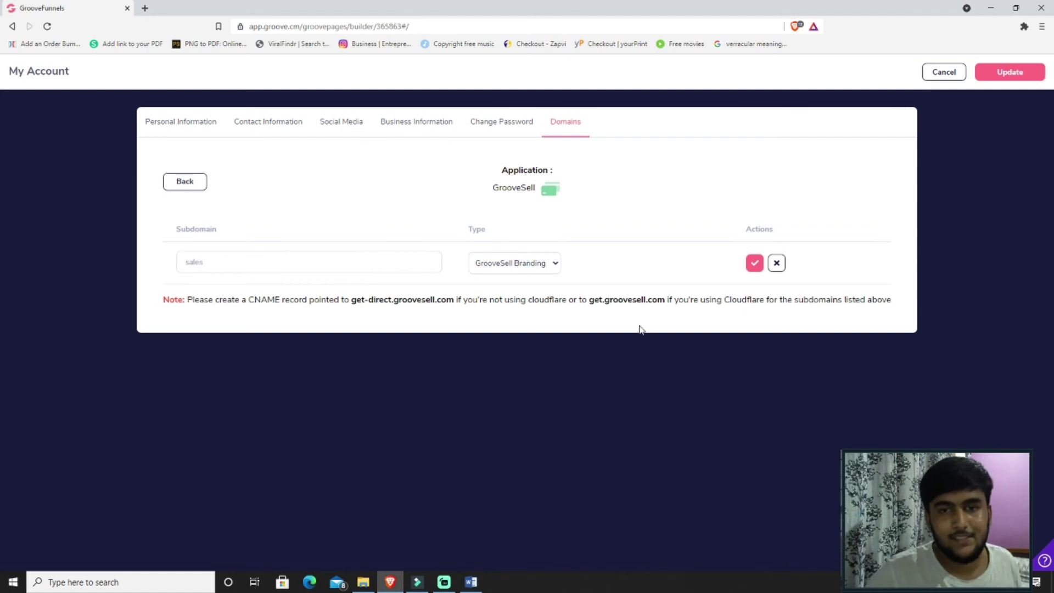
left_click(754, 262)
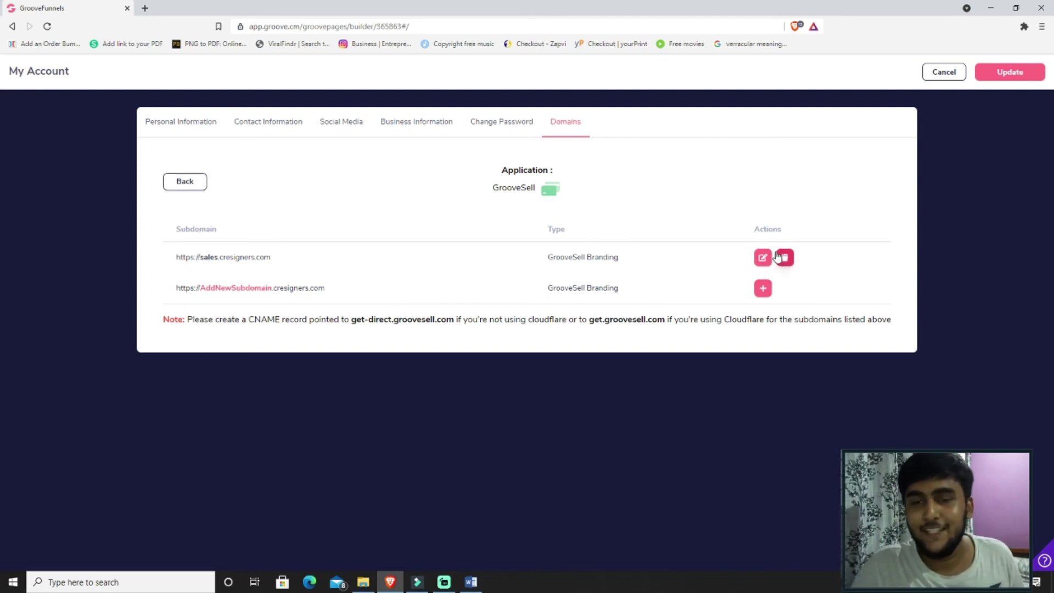
Go back to the Domains list showing cresigners.com as Secure & Connected with its apps
left_click(184, 182)
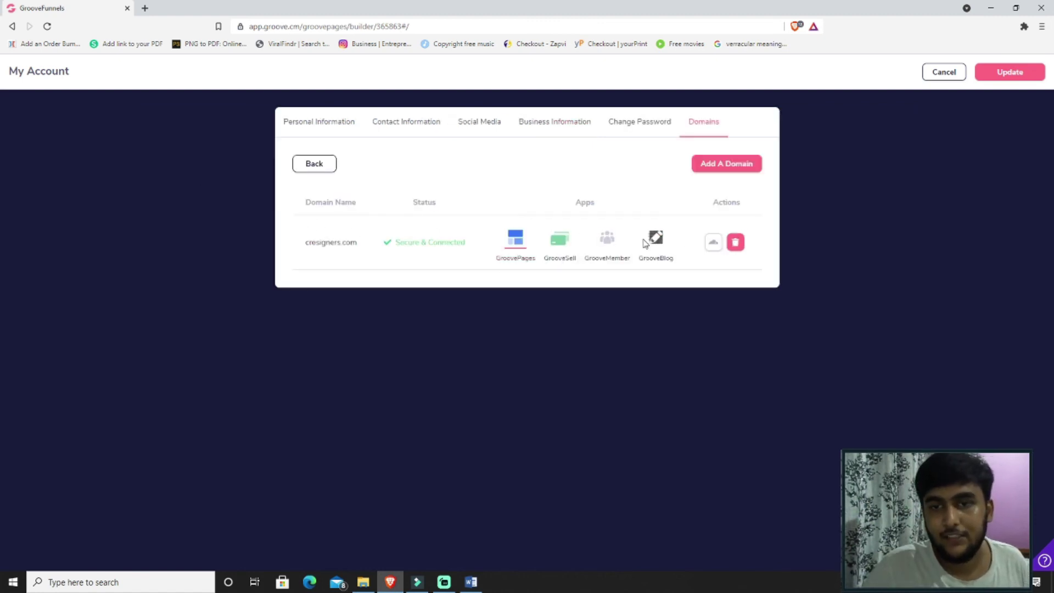